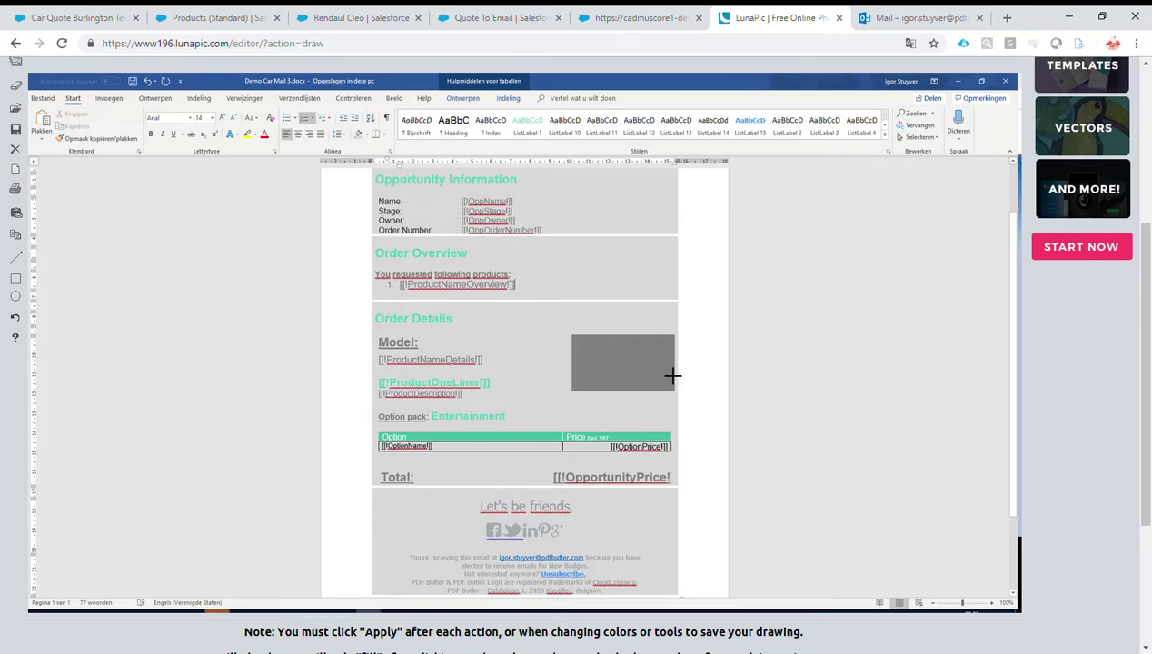
Step: Circle the opportunity name, product, option, total price merge fields and car picture placeholder in purple
{"action": "left_click_drag", "start_coordinate": [489, 196], "coordinate": [530, 205]}
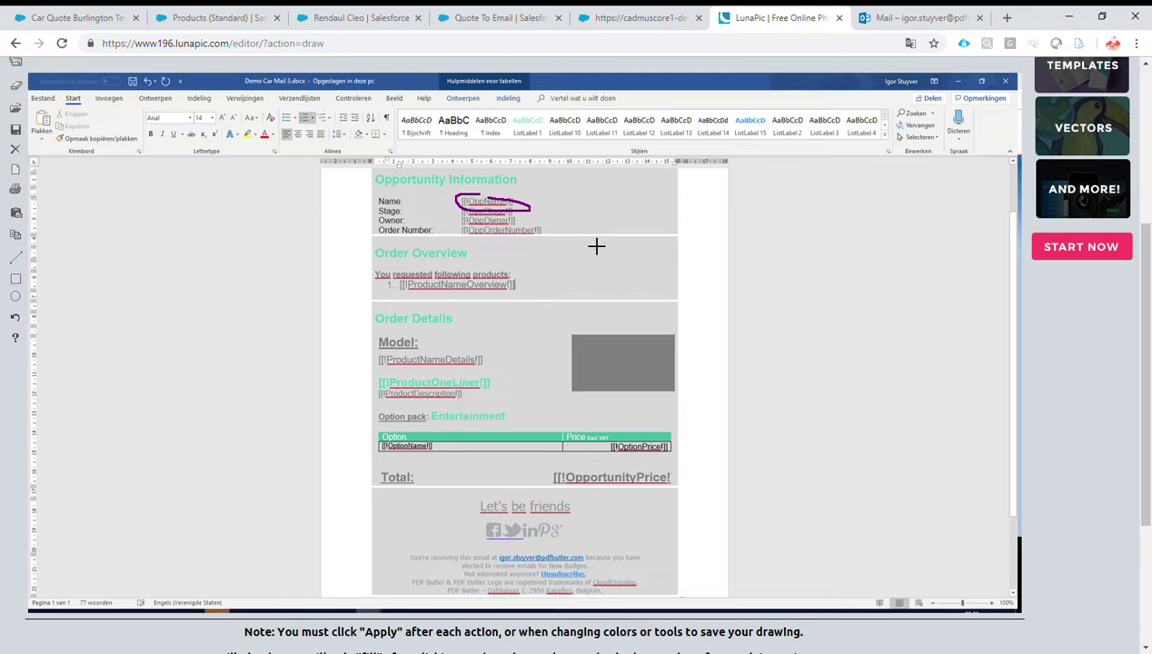
{"action": "mouse_move", "coordinate": [387, 288]}
{"action": "left_mouse_down"}
{"action": "mouse_move", "coordinate": [511, 301]}
{"action": "mouse_move", "coordinate": [423, 271]}
{"action": "mouse_move", "coordinate": [391, 280]}
{"action": "left_mouse_up"}
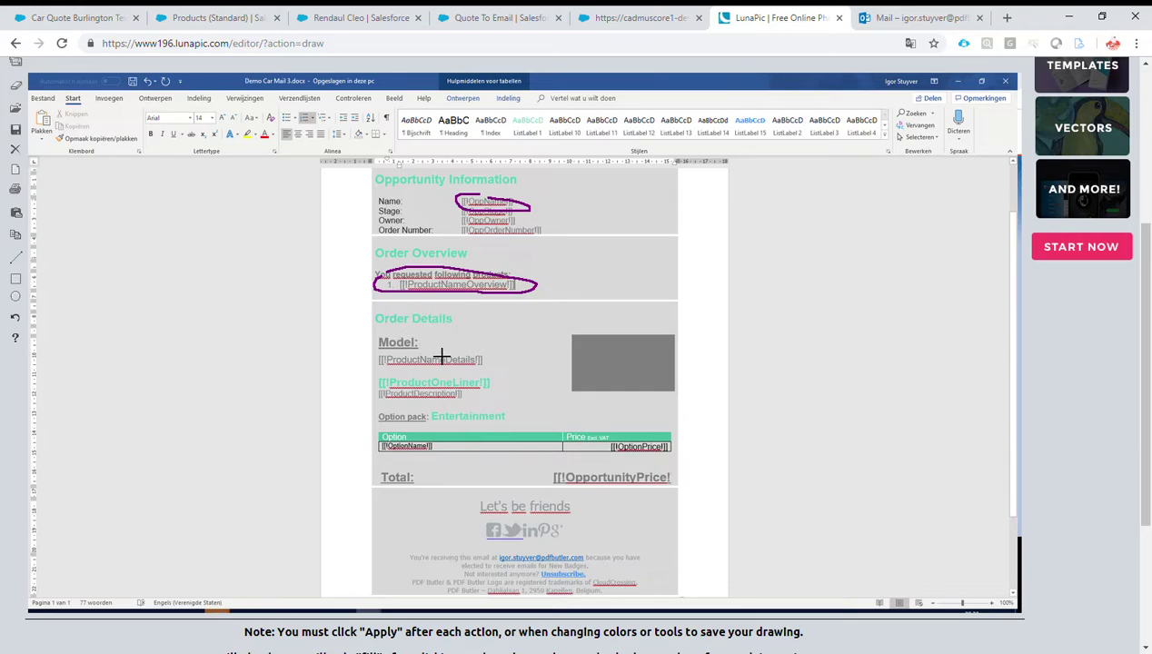
{"action": "mouse_move", "coordinate": [427, 348]}
{"action": "left_mouse_down"}
{"action": "mouse_move", "coordinate": [487, 368]}
{"action": "mouse_move", "coordinate": [441, 380]}
{"action": "left_mouse_up"}
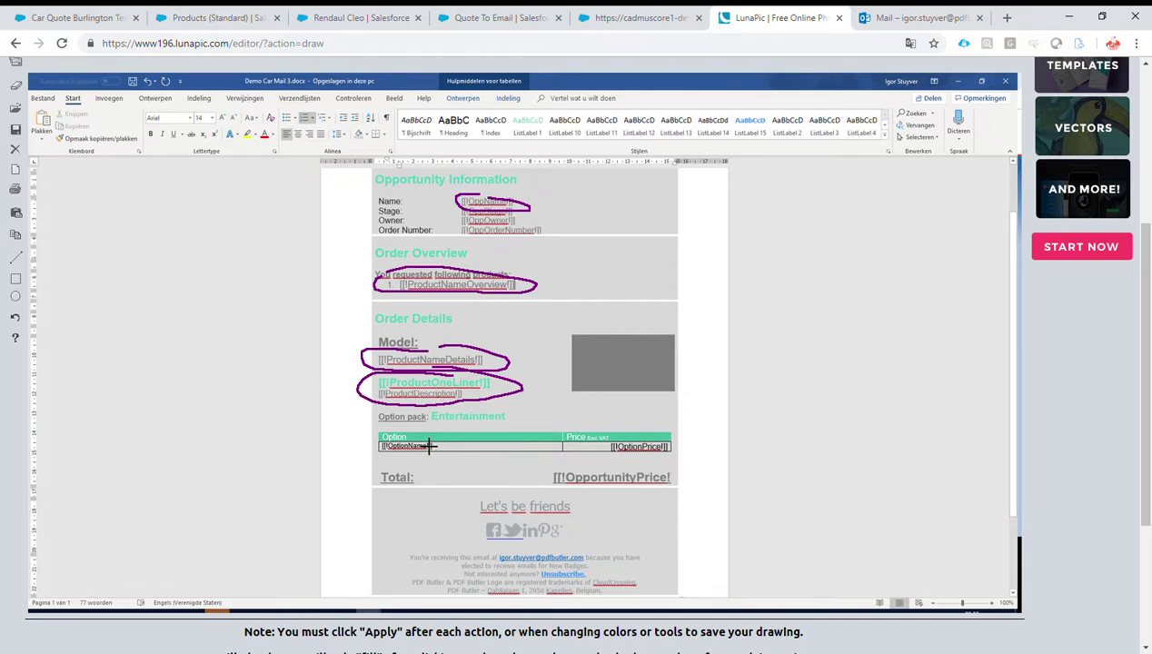
{"action": "mouse_move", "coordinate": [430, 446]}
{"action": "left_mouse_down"}
{"action": "mouse_move", "coordinate": [683, 463]}
{"action": "mouse_move", "coordinate": [427, 444]}
{"action": "left_mouse_up"}
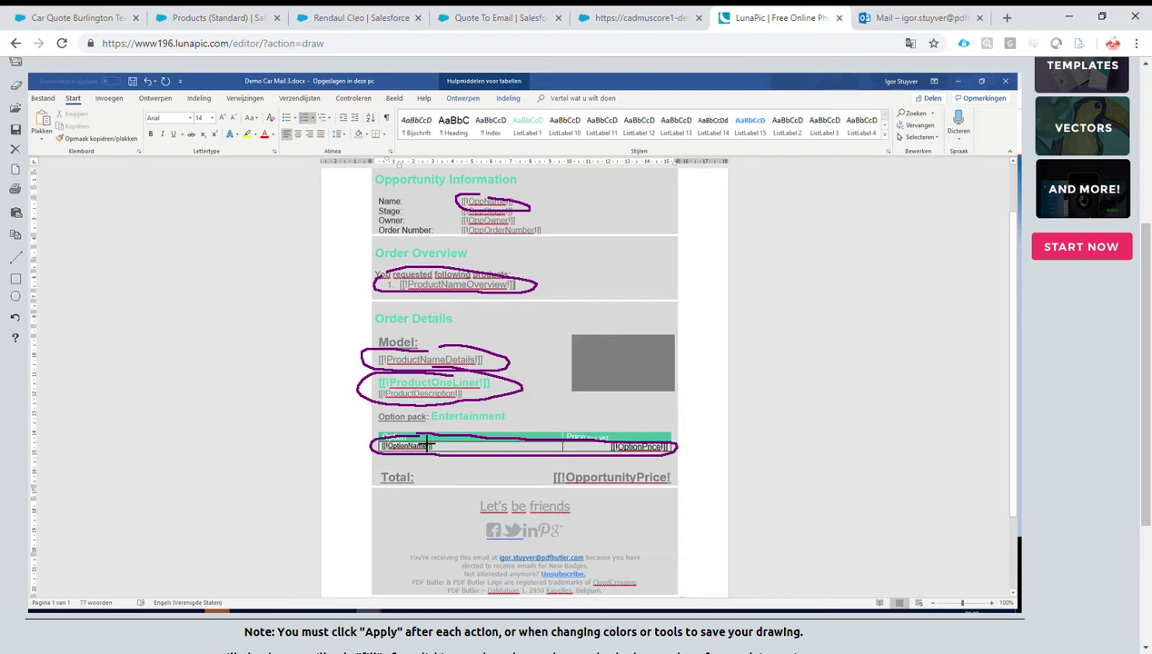
{"action": "mouse_move", "coordinate": [589, 466]}
{"action": "left_mouse_down"}
{"action": "mouse_move", "coordinate": [694, 491]}
{"action": "mouse_move", "coordinate": [574, 469]}
{"action": "left_mouse_up"}
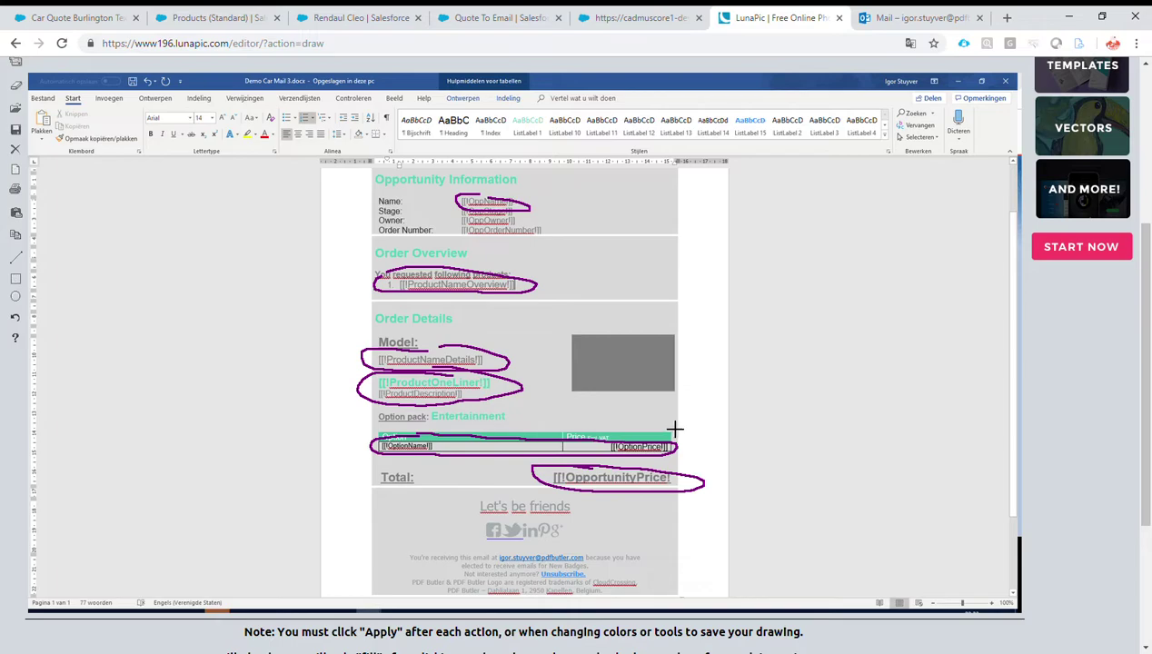
{"action": "mouse_move", "coordinate": [688, 325]}
{"action": "left_mouse_down"}
{"action": "mouse_move", "coordinate": [603, 412]}
{"action": "mouse_move", "coordinate": [686, 329]}
{"action": "left_mouse_up"}
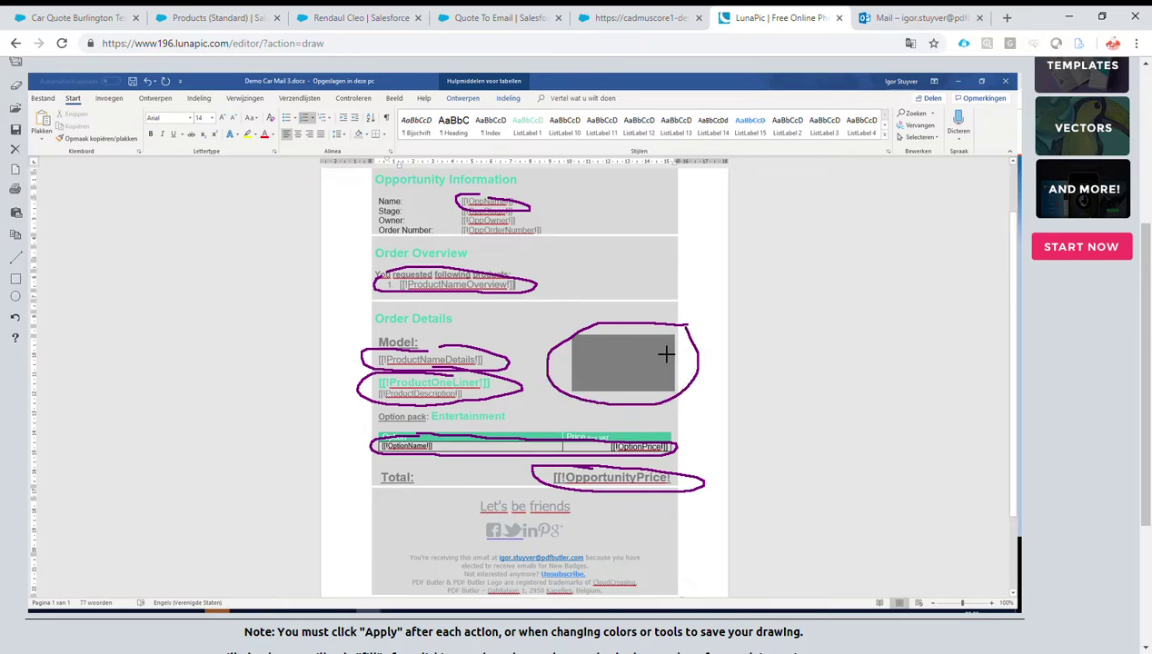
{"action": "left_click", "coordinate": [503, 19]}
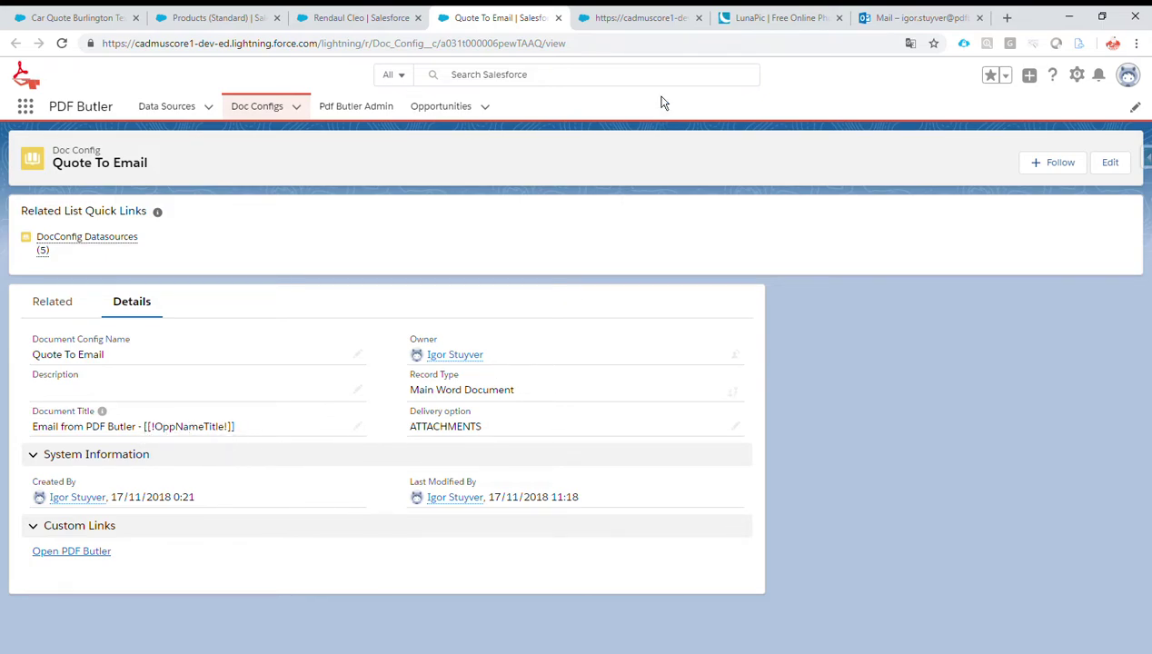
Step: Bring up Quote To Email's PDF Butler config data with its OppName and other data sources
{"action": "left_click", "coordinate": [647, 20]}
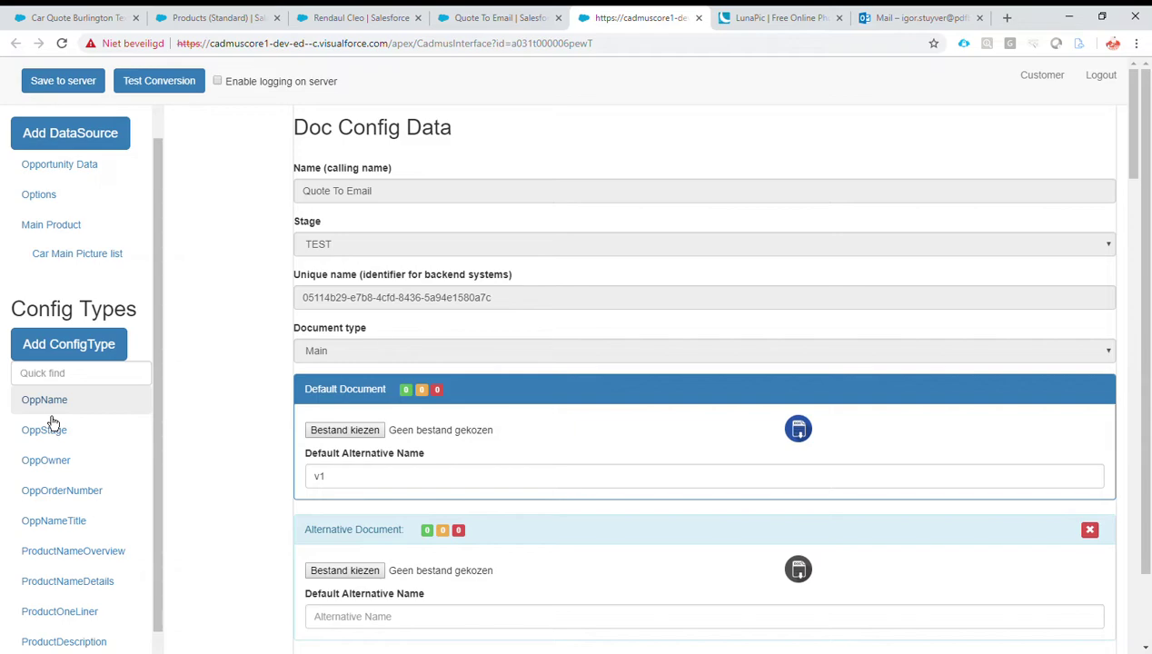
Step: Review the Default and Alternative Document slots, then return to Car Quote Burlington Textiles
{"action": "scroll", "coordinate": [458, 404], "scroll_direction": "down", "scroll_amount": 1}
{"action": "scroll", "coordinate": [436, 398], "scroll_direction": "down", "scroll_amount": 1}
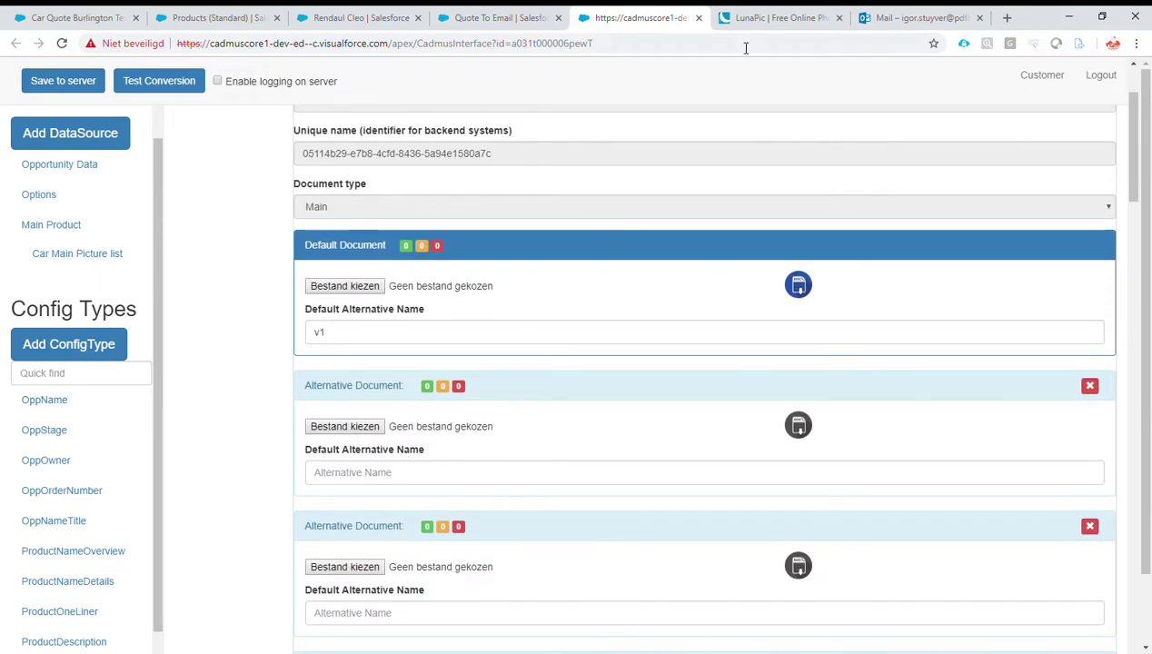
{"action": "left_click", "coordinate": [72, 20]}
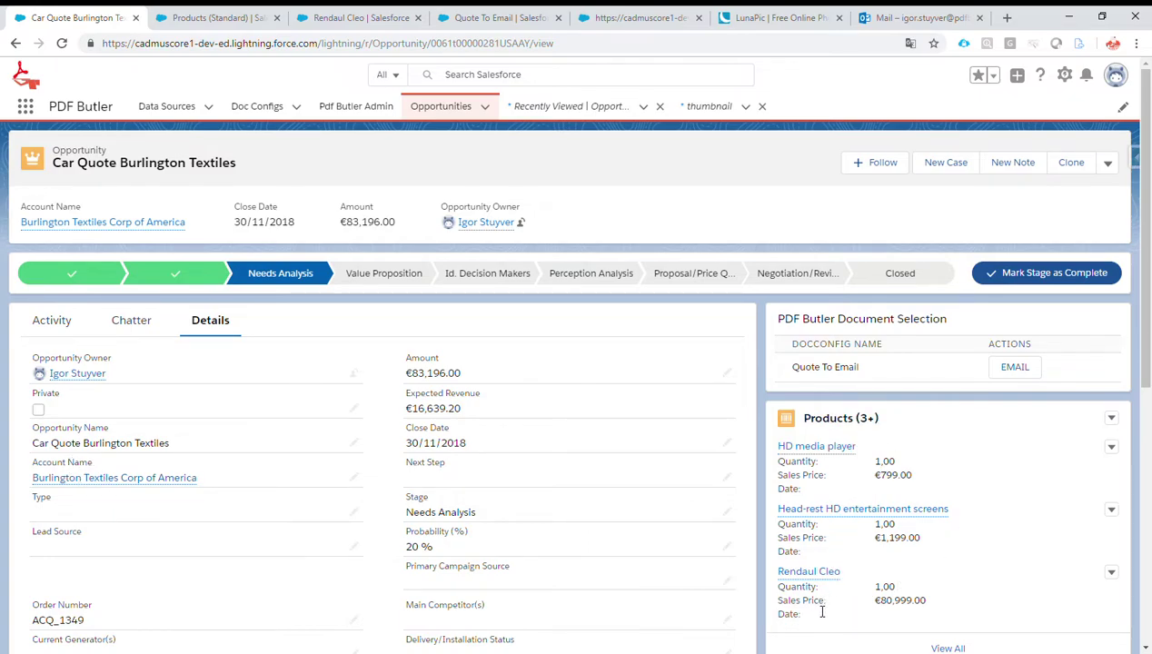
{"action": "left_click", "coordinate": [214, 22]}
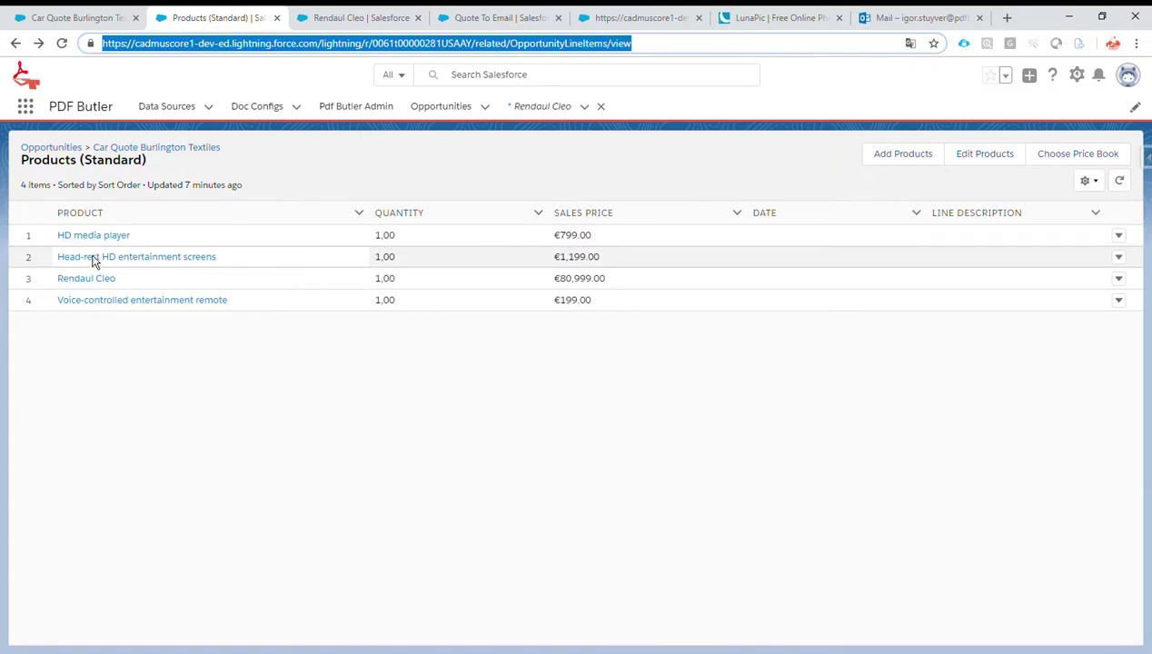
{"action": "left_click", "coordinate": [378, 23]}
{"action": "left_click", "coordinate": [152, 278]}
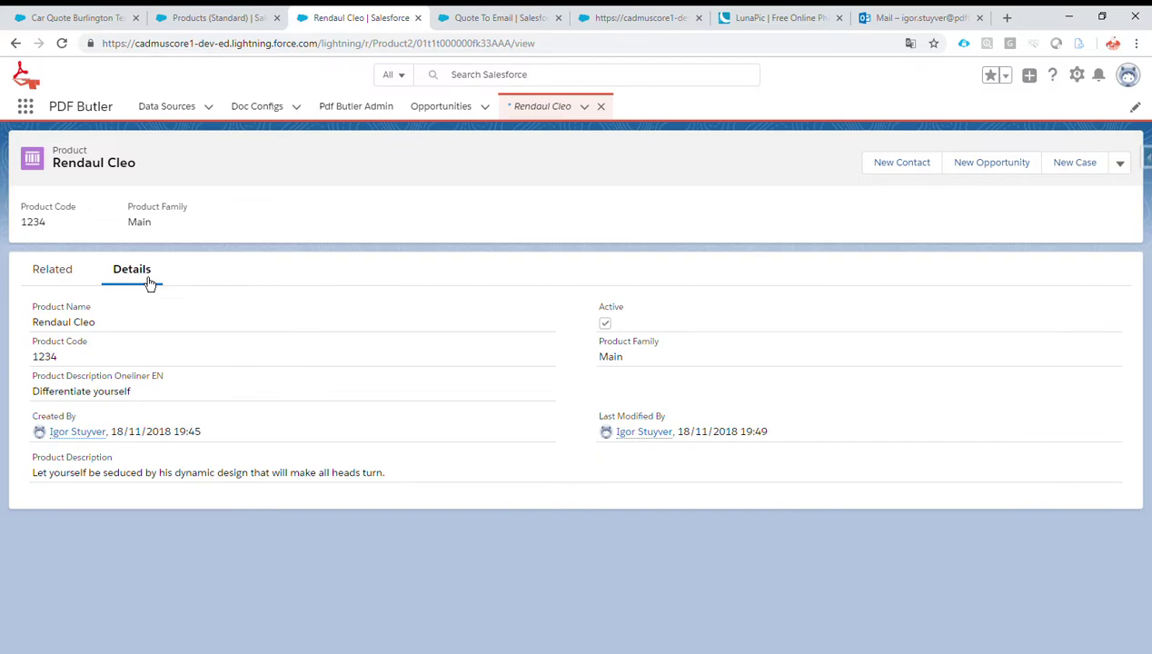
{"action": "left_click", "coordinate": [62, 282]}
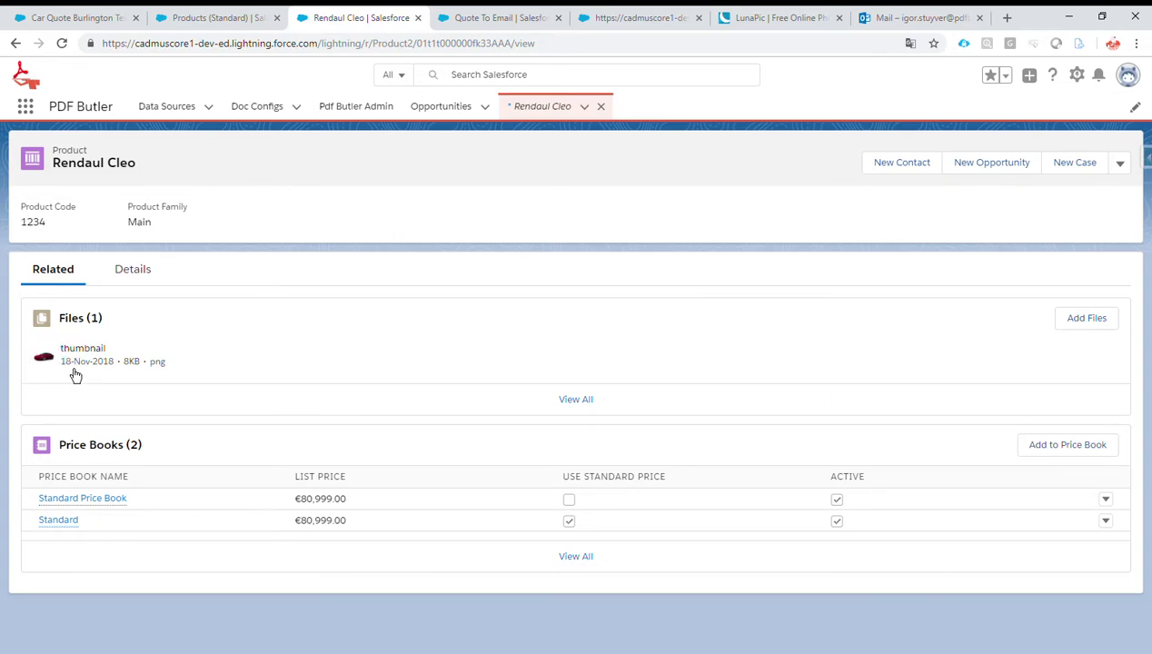
{"action": "left_click", "coordinate": [47, 363]}
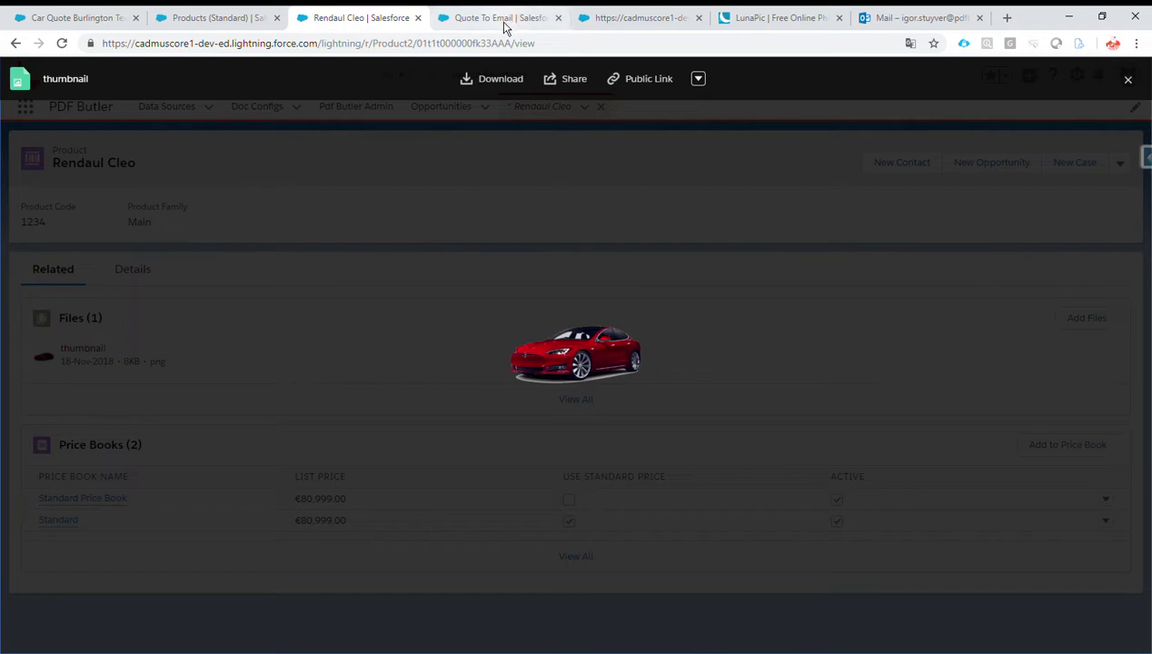
Step: Send Quote To Email from PDF Butler Document Selection and check the Outlook inbox
{"action": "left_click", "coordinate": [97, 25]}
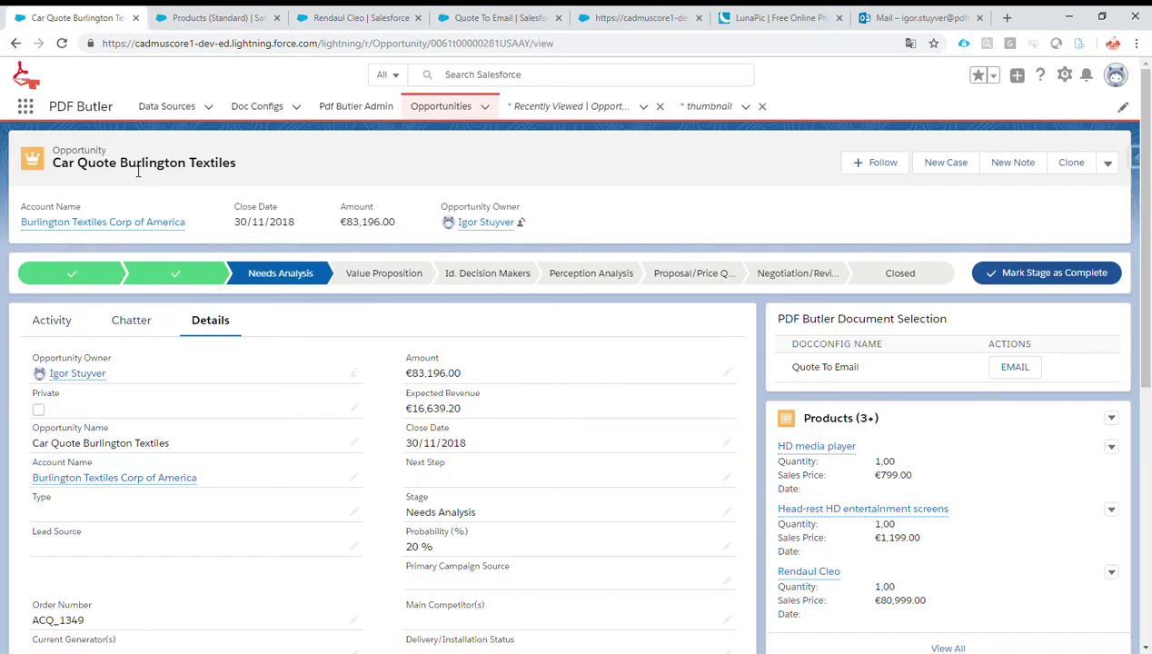
{"action": "left_click", "coordinate": [1016, 367]}
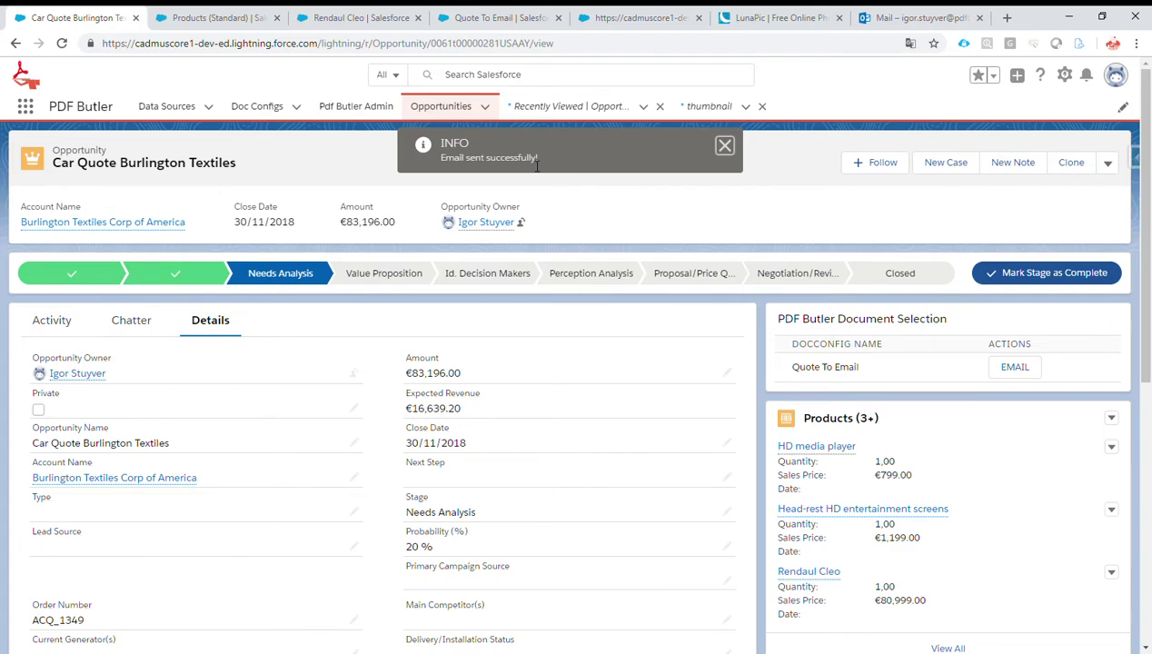
{"action": "left_click", "coordinate": [914, 22]}
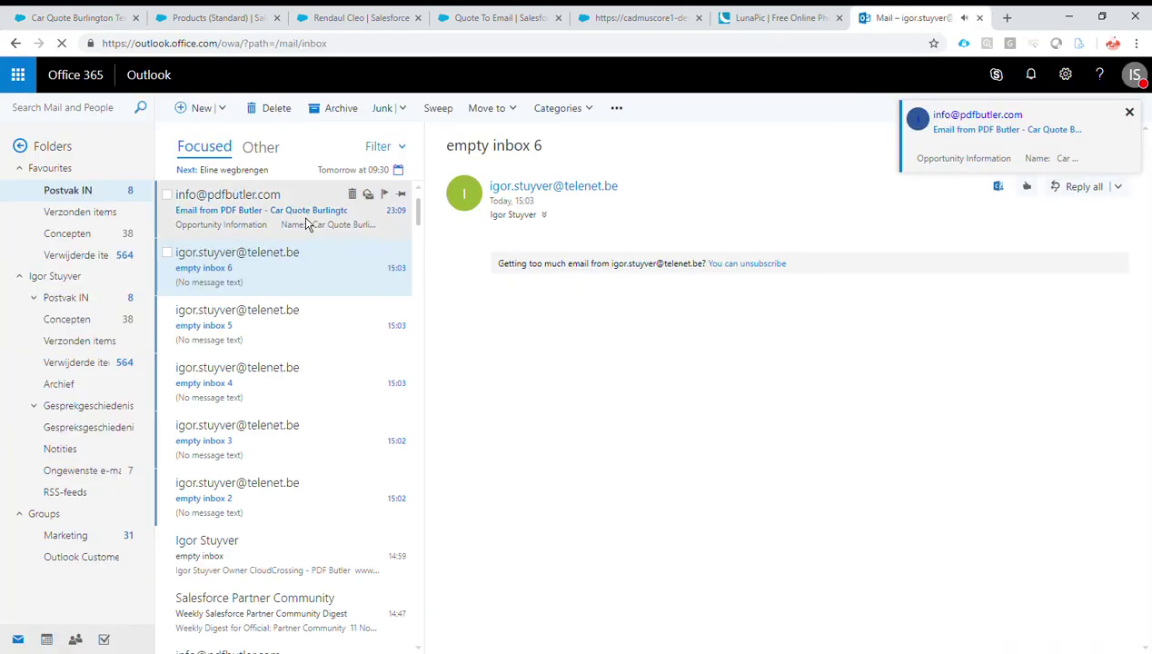
{"action": "left_click", "coordinate": [255, 234]}
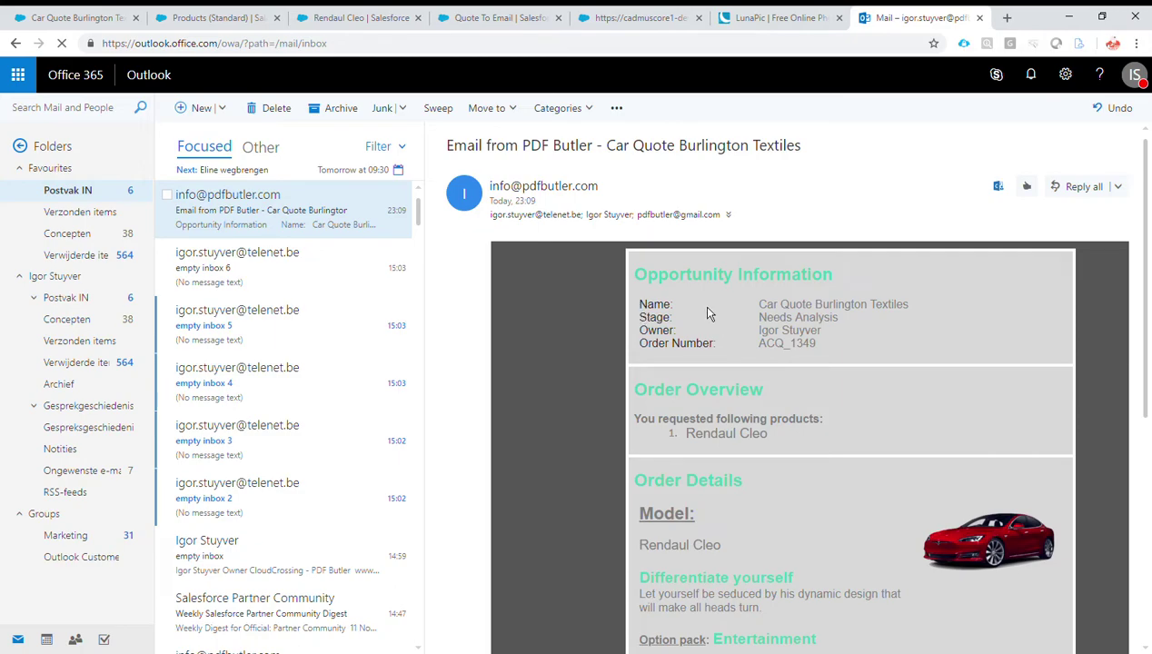
{"action": "left_click_drag", "start_coordinate": [760, 304], "coordinate": [908, 305]}
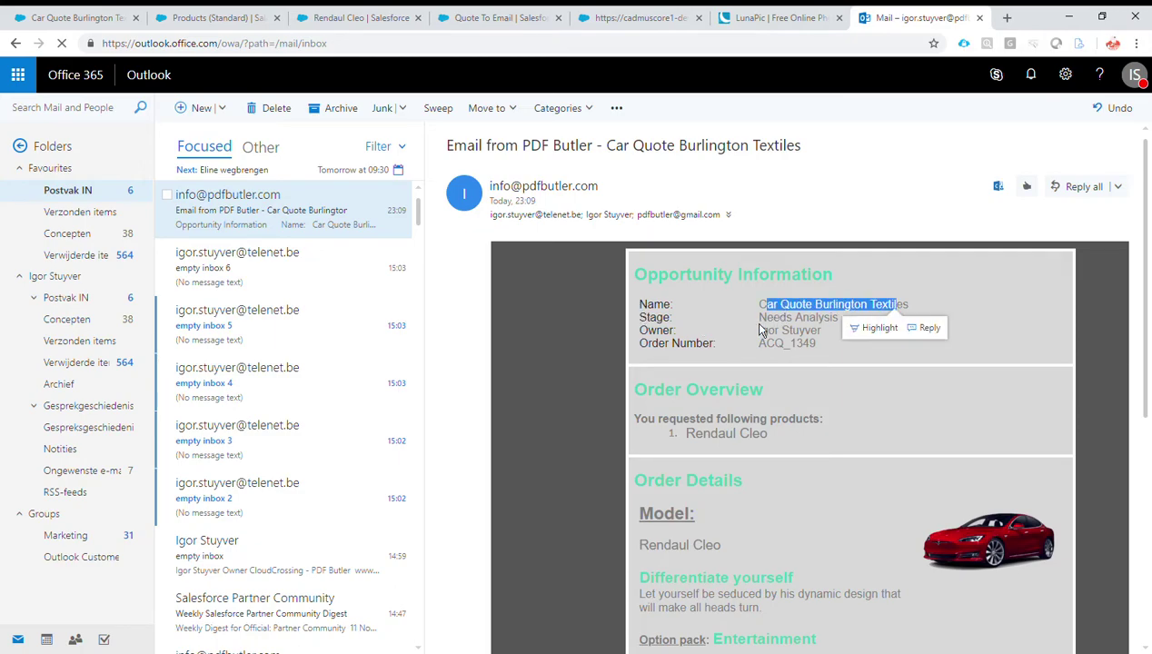
{"action": "left_click_drag", "start_coordinate": [759, 317], "coordinate": [841, 318]}
{"action": "left_click_drag", "start_coordinate": [687, 438], "coordinate": [787, 437]}
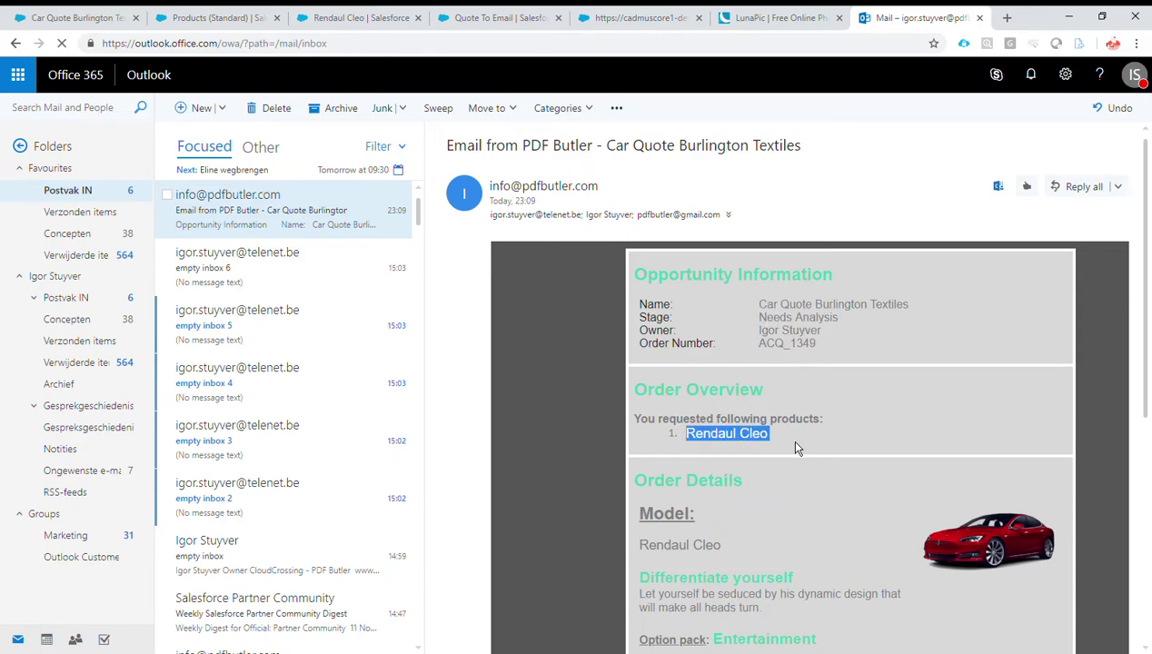
Step: Check the merged Entertainment option prices and 83.196,00 € total, then scroll to the footer
{"action": "scroll", "coordinate": [788, 418], "scroll_direction": "down", "scroll_amount": 3}
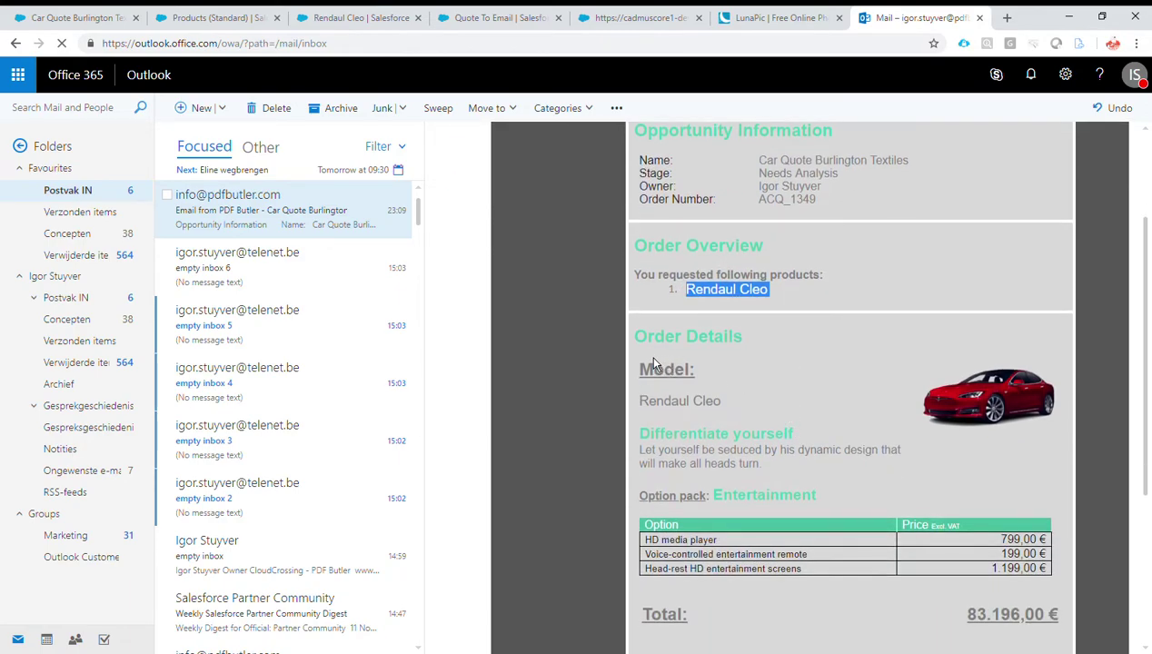
{"action": "left_click_drag", "start_coordinate": [646, 539], "coordinate": [978, 613]}
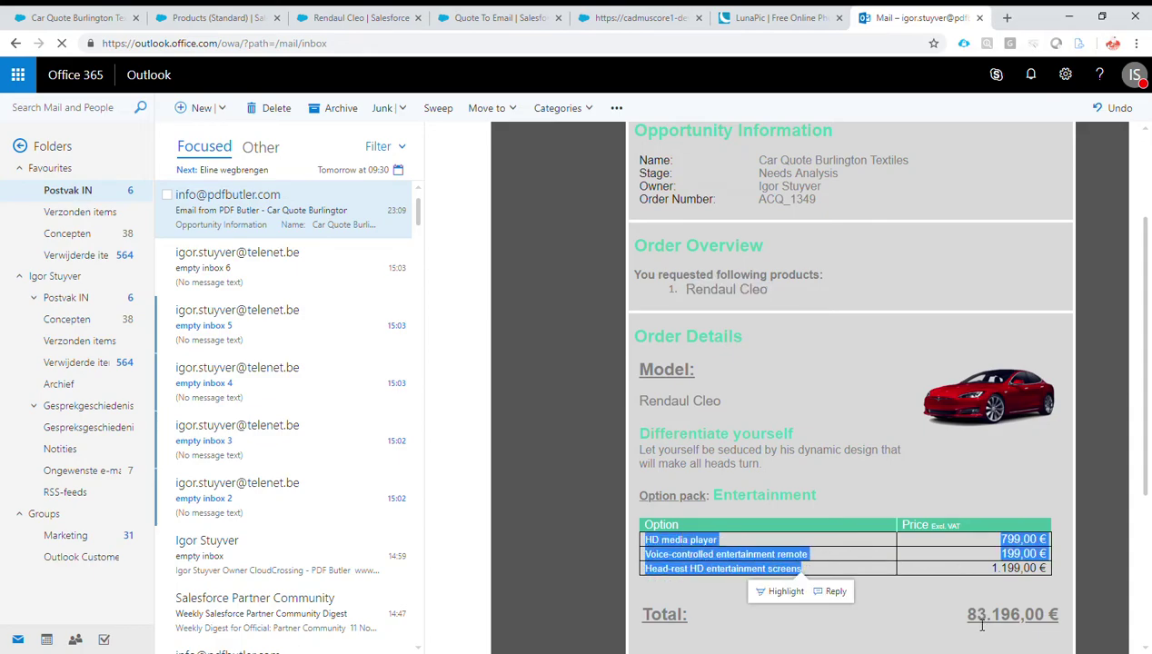
{"action": "left_click_drag", "start_coordinate": [981, 625], "coordinate": [1062, 623]}
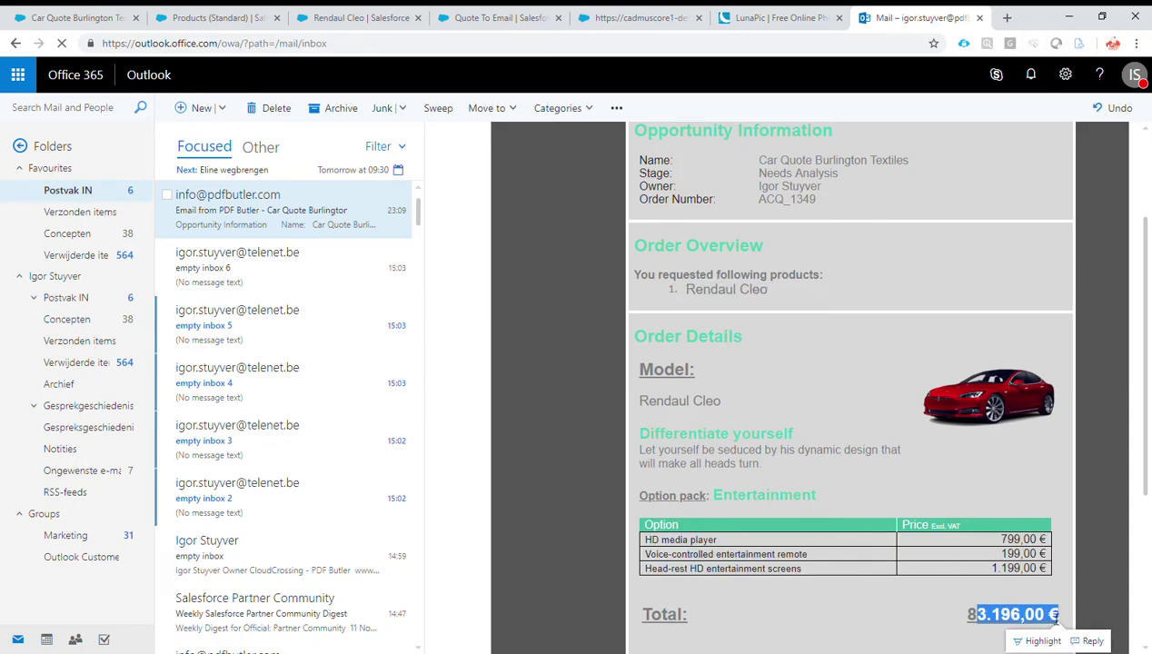
{"action": "scroll", "coordinate": [913, 569], "scroll_direction": "down", "scroll_amount": 1}
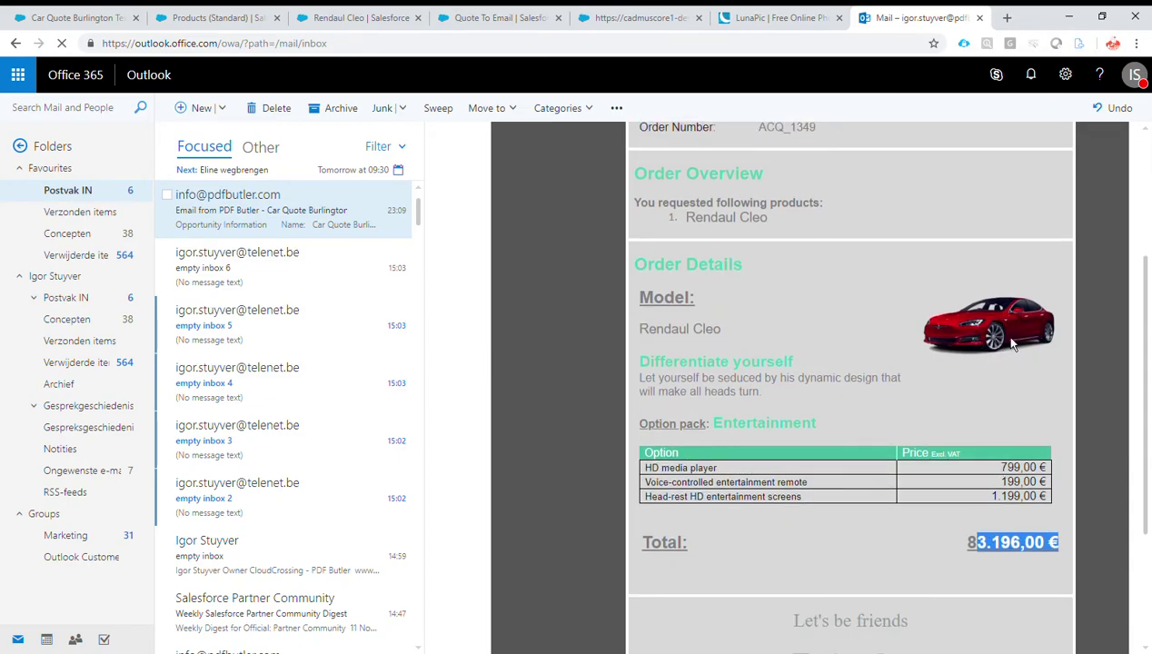
{"action": "scroll", "coordinate": [975, 312], "scroll_direction": "down", "scroll_amount": 1}
{"action": "scroll", "coordinate": [961, 321], "scroll_direction": "down", "scroll_amount": 1}
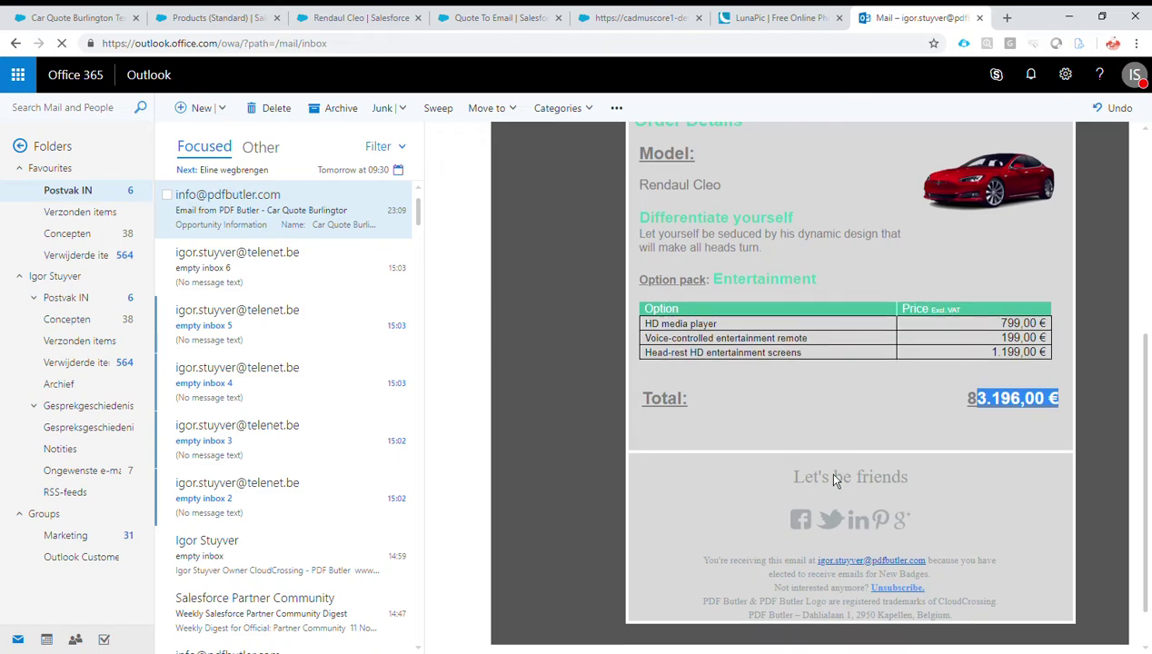